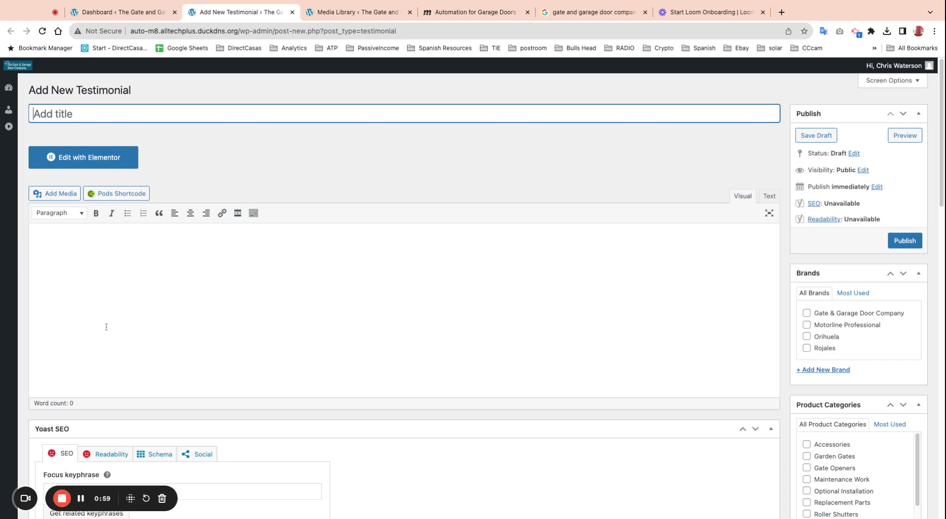
Enter 'Mr & Mrs Jones' as the testimonial's Persons Name.
{"action": "scroll", "coordinate": [223, 306], "scroll_direction": "down", "scroll_amount": 3}
{"action": "scroll", "coordinate": [223, 306], "scroll_direction": "down", "scroll_amount": 5}
{"action": "scroll", "coordinate": [223, 306], "scroll_direction": "down", "scroll_amount": 4}
{"action": "scroll", "coordinate": [224, 306], "scroll_direction": "down", "scroll_amount": 3}
{"action": "scroll", "coordinate": [101, 276], "scroll_direction": "up", "scroll_amount": 1}
{"action": "scroll", "coordinate": [102, 267], "scroll_direction": "up", "scroll_amount": 1}
{"action": "left_click", "coordinate": [163, 269]}
{"action": "type", "text": "Mr & Mrs Jones"}
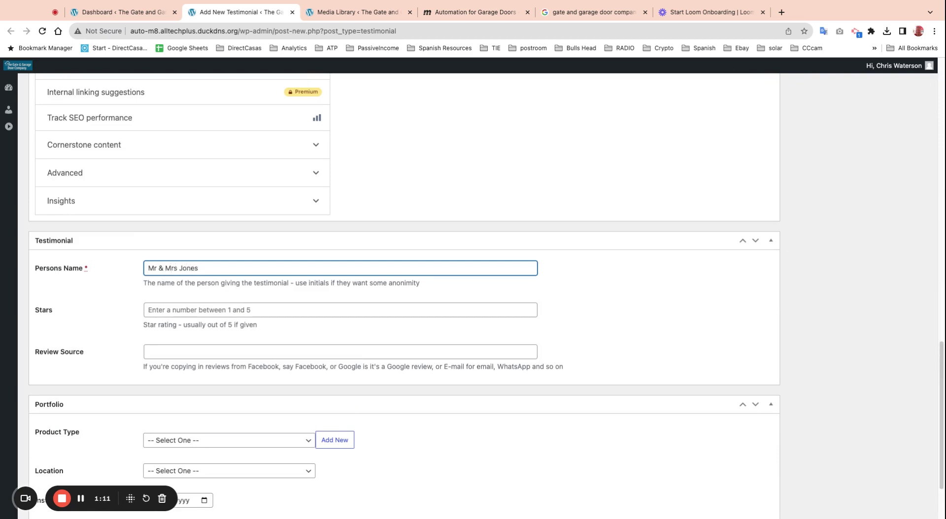
Leave the star rating blank and set the Review Source to 'Email'.
{"action": "left_click", "coordinate": [182, 309]}
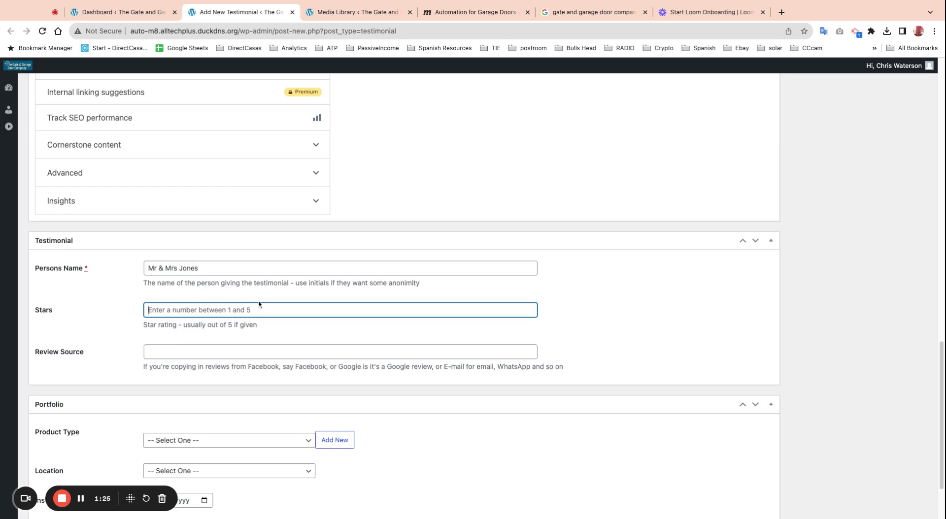
{"action": "left_click", "coordinate": [158, 355]}
{"action": "type", "text": "Email"}
{"action": "scroll", "coordinate": [249, 357], "scroll_direction": "down", "scroll_amount": 2}
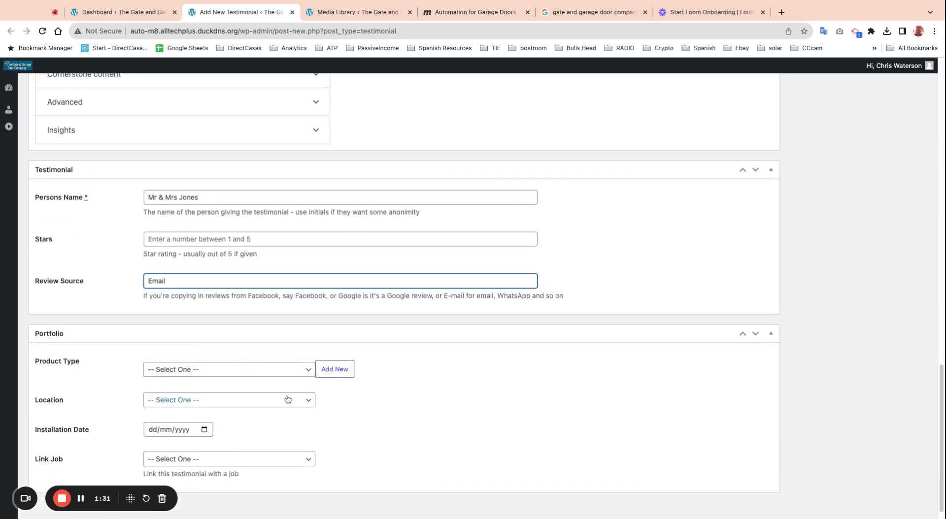
Choose Gate & Garage Roller Door as product type and Rojales as location.
{"action": "left_click", "coordinate": [308, 374]}
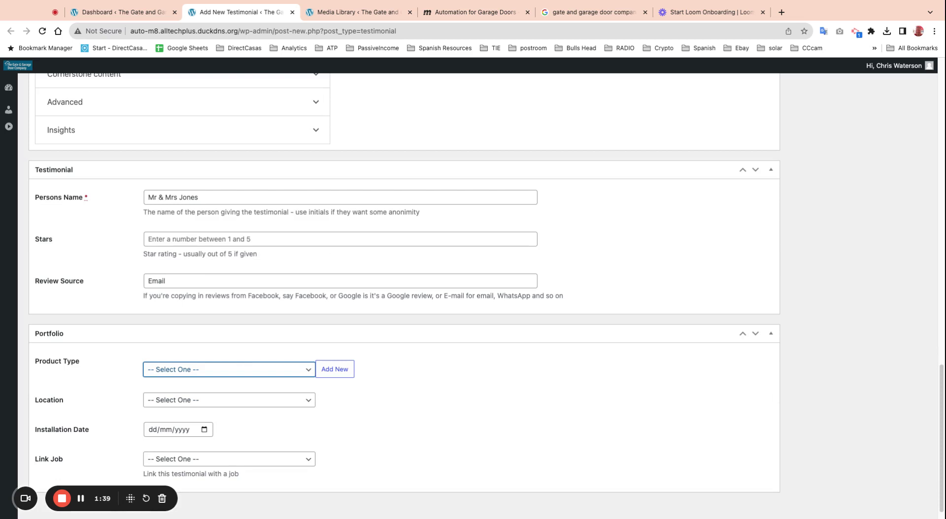
{"action": "left_click", "coordinate": [252, 389]}
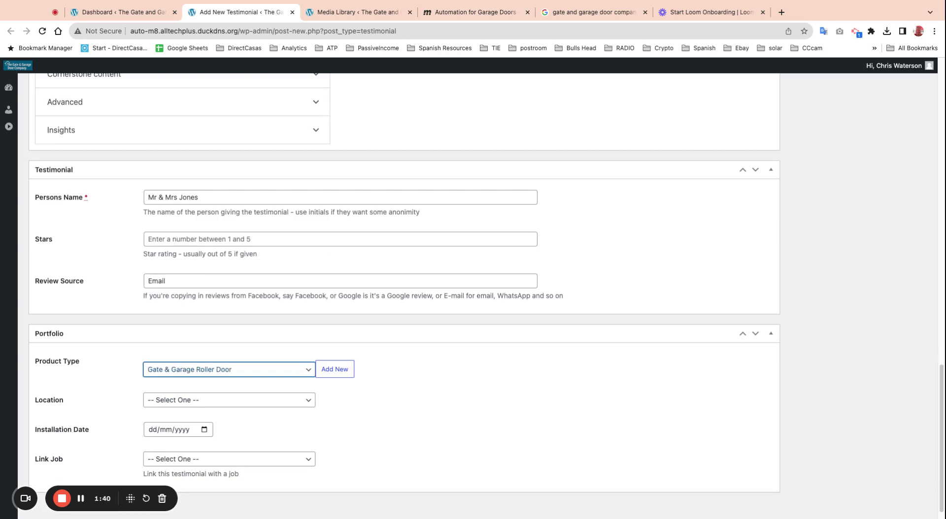
{"action": "left_click", "coordinate": [304, 403]}
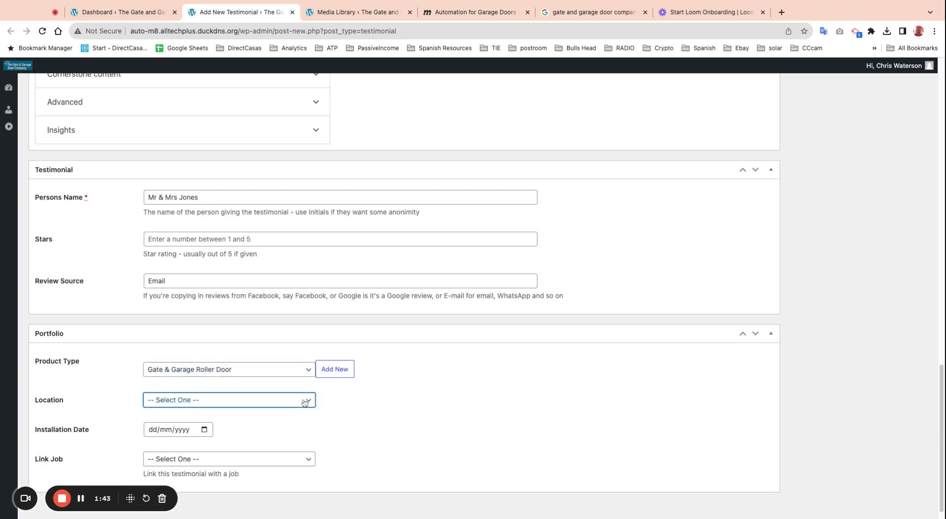
{"action": "left_click", "coordinate": [284, 419]}
Enter 15/11/2020 as the portfolio's Installation Date.
{"action": "left_click", "coordinate": [205, 433]}
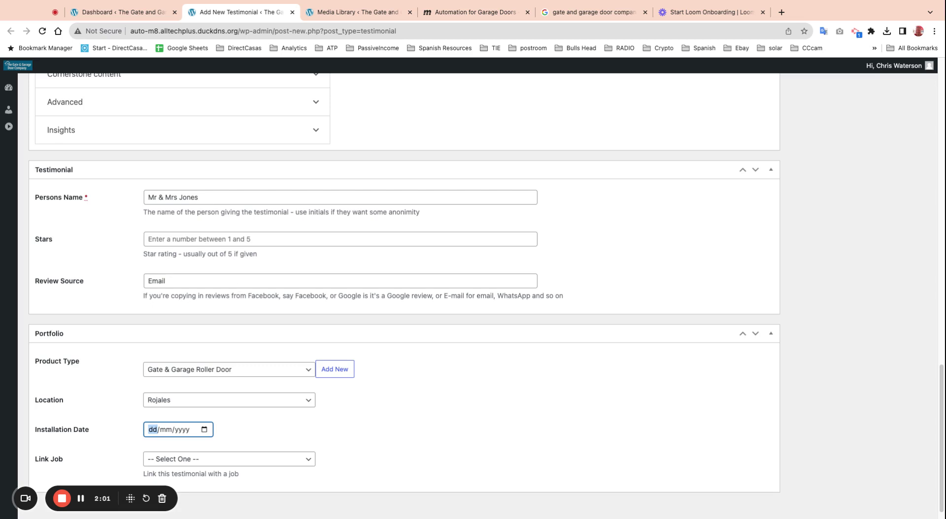
{"action": "type", "text": "08/11/2020"}
{"action": "type", "text": "15"}
{"action": "scroll", "coordinate": [114, 395], "scroll_direction": "down", "scroll_amount": 1}
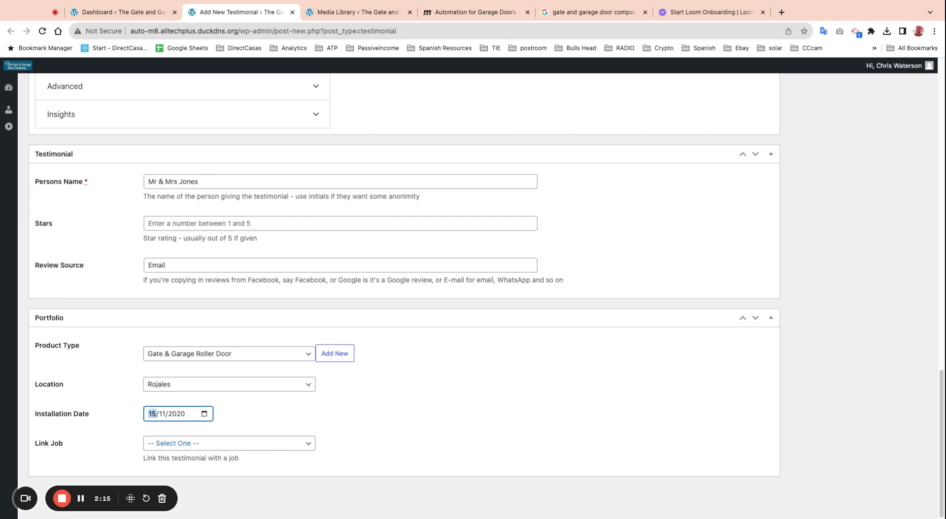
{"action": "key", "text": "Tab"}
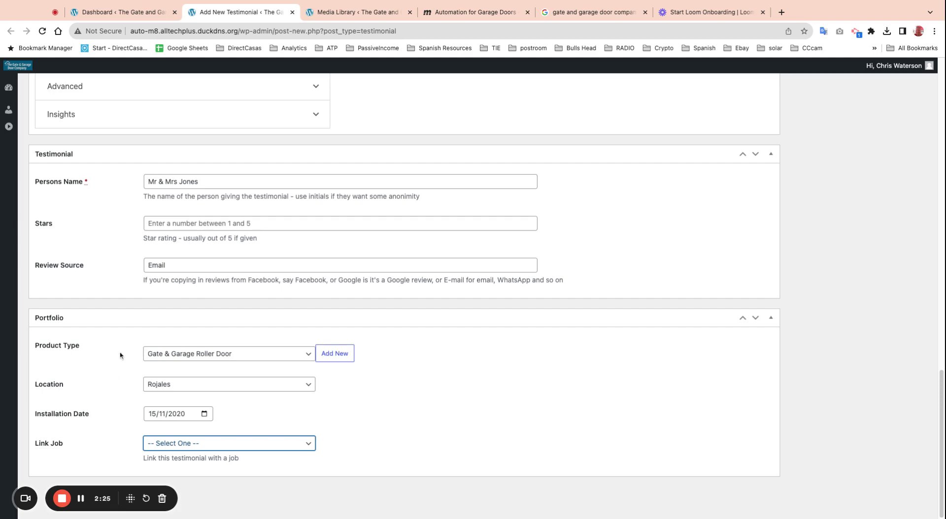
Pick the face photo from the Media Library as the featured image.
{"action": "scroll", "coordinate": [114, 357], "scroll_direction": "up", "scroll_amount": 4}
{"action": "scroll", "coordinate": [180, 352], "scroll_direction": "up", "scroll_amount": 3}
{"action": "scroll", "coordinate": [179, 353], "scroll_direction": "up", "scroll_amount": 2}
{"action": "scroll", "coordinate": [243, 318], "scroll_direction": "up", "scroll_amount": 4}
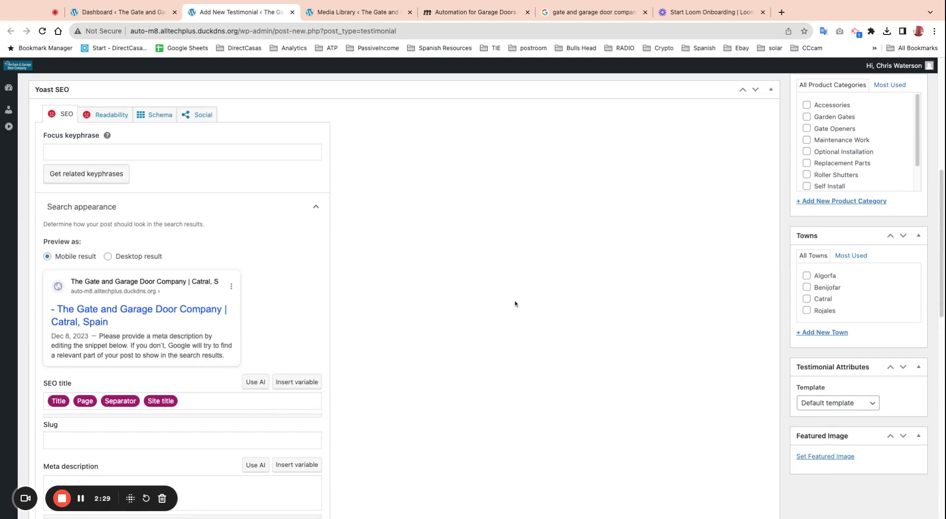
{"action": "scroll", "coordinate": [515, 304], "scroll_direction": "up", "scroll_amount": 1}
{"action": "scroll", "coordinate": [516, 303], "scroll_direction": "down", "scroll_amount": 5}
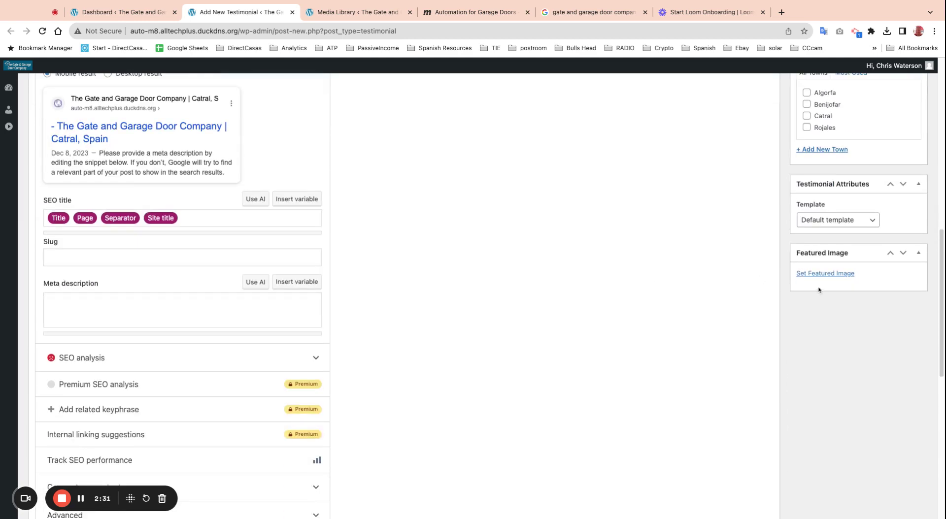
{"action": "left_click", "coordinate": [817, 278]}
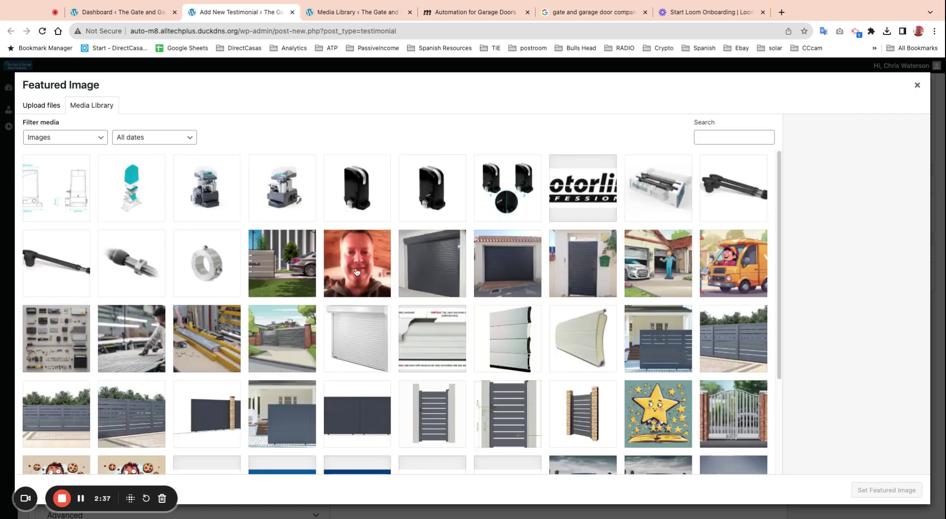
{"action": "left_click", "coordinate": [347, 266]}
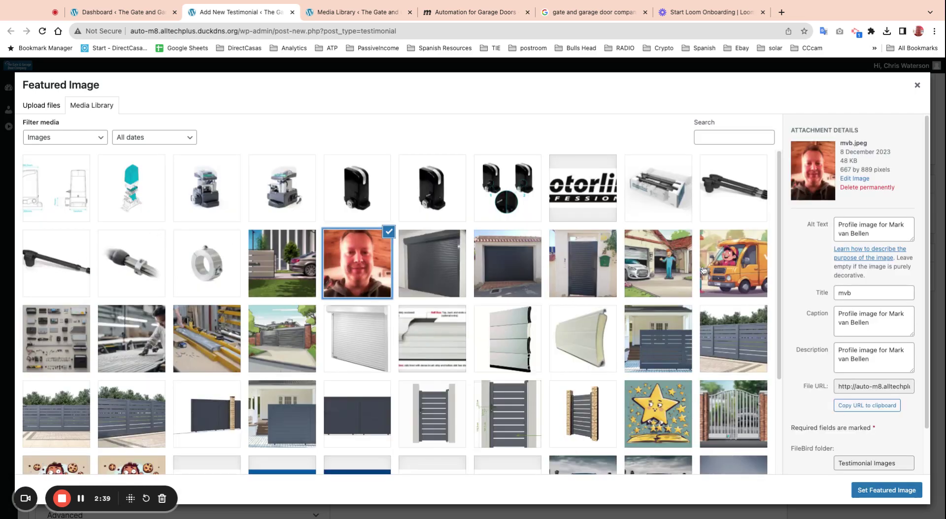
{"action": "left_click", "coordinate": [877, 492]}
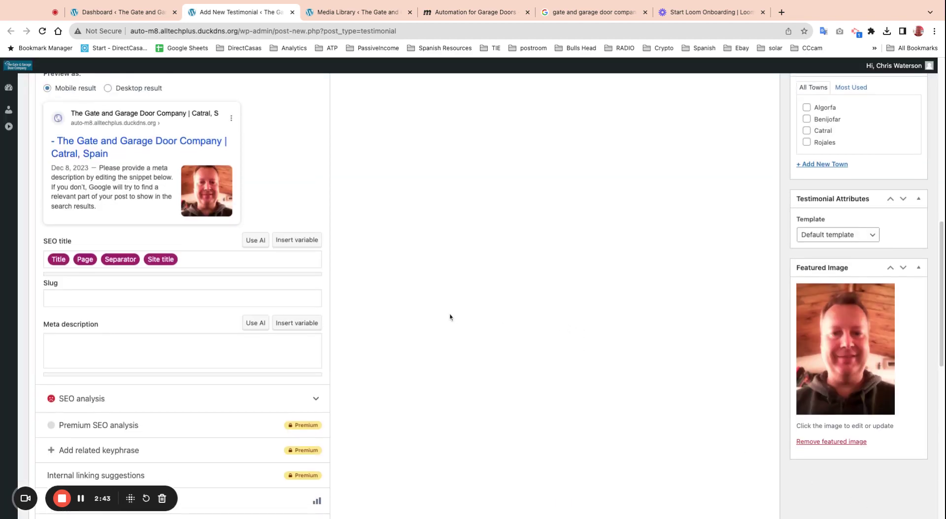
Return to the top of the editor and place the cursor in the title field.
{"action": "scroll", "coordinate": [450, 320], "scroll_direction": "up", "scroll_amount": 2}
{"action": "scroll", "coordinate": [450, 321], "scroll_direction": "up", "scroll_amount": 4}
{"action": "scroll", "coordinate": [449, 323], "scroll_direction": "up", "scroll_amount": 5}
{"action": "scroll", "coordinate": [450, 323], "scroll_direction": "up", "scroll_amount": 1}
{"action": "left_click", "coordinate": [98, 114]}
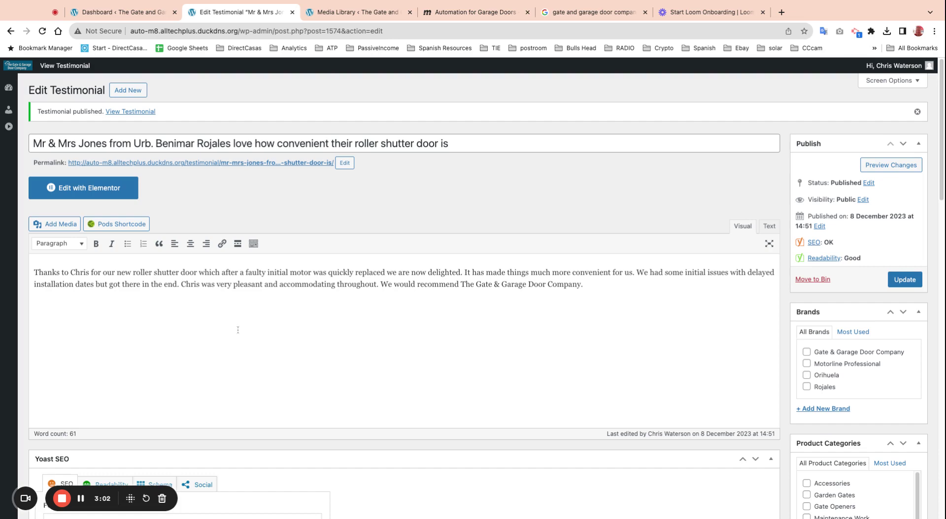
Review the published testimonial's title, review text and Yoast SEO fields.
{"action": "scroll", "coordinate": [238, 330], "scroll_direction": "down", "scroll_amount": 1}
{"action": "scroll", "coordinate": [238, 326], "scroll_direction": "down", "scroll_amount": 1}
{"action": "scroll", "coordinate": [238, 327], "scroll_direction": "down", "scroll_amount": 3}
{"action": "scroll", "coordinate": [239, 326], "scroll_direction": "down", "scroll_amount": 1}
{"action": "scroll", "coordinate": [239, 325], "scroll_direction": "up", "scroll_amount": 1}
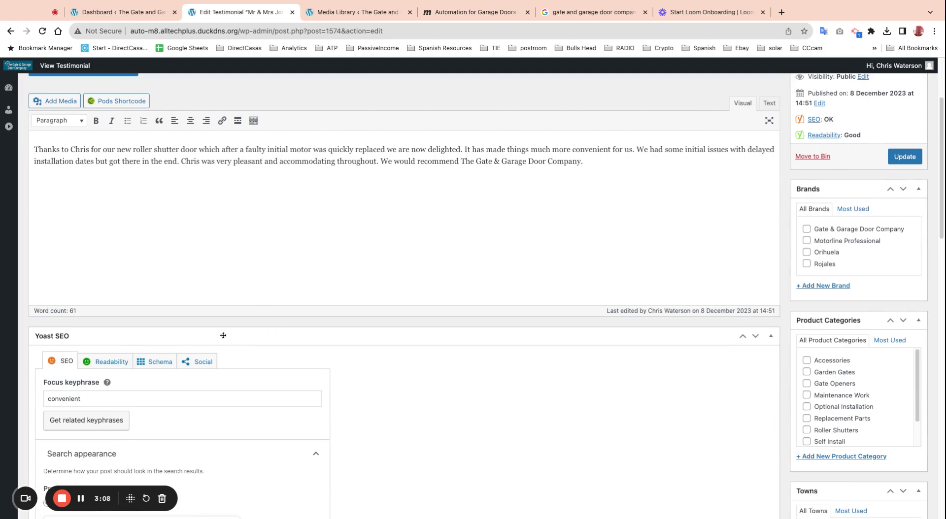
{"action": "scroll", "coordinate": [222, 335], "scroll_direction": "down", "scroll_amount": 3}
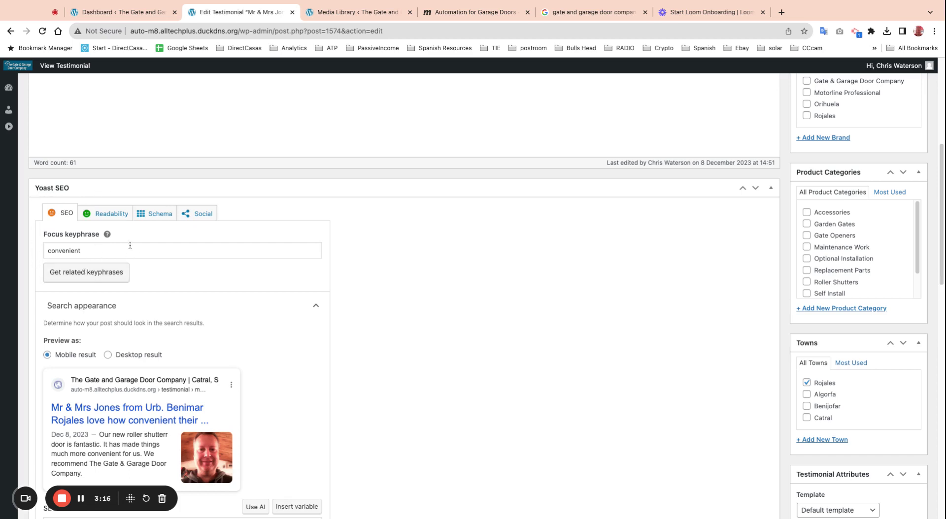
{"action": "scroll", "coordinate": [322, 261], "scroll_direction": "up", "scroll_amount": 5}
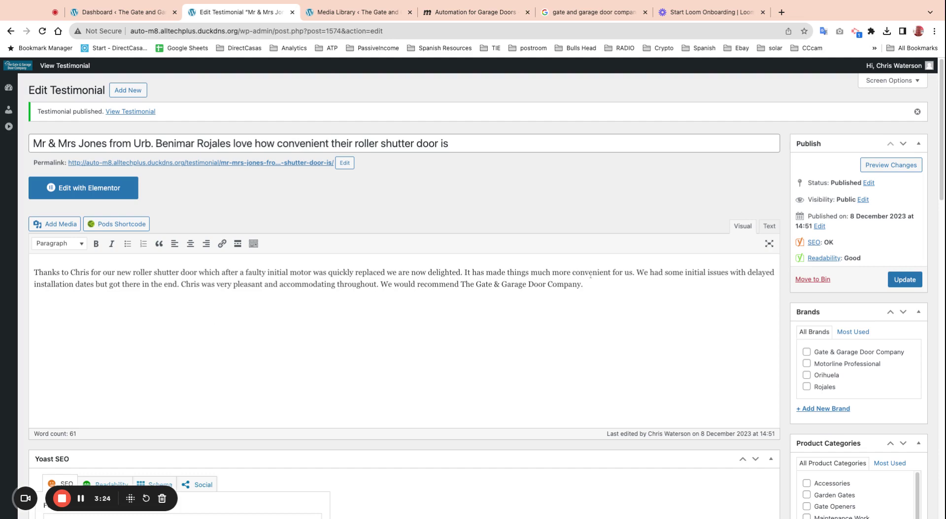
{"action": "scroll", "coordinate": [159, 331], "scroll_direction": "down", "scroll_amount": 4}
{"action": "scroll", "coordinate": [289, 292], "scroll_direction": "down", "scroll_amount": 1}
{"action": "scroll", "coordinate": [289, 293], "scroll_direction": "down", "scroll_amount": 2}
{"action": "scroll", "coordinate": [288, 292], "scroll_direction": "down", "scroll_amount": 1}
{"action": "scroll", "coordinate": [288, 293], "scroll_direction": "down", "scroll_amount": 2}
{"action": "scroll", "coordinate": [197, 319], "scroll_direction": "down", "scroll_amount": 1}
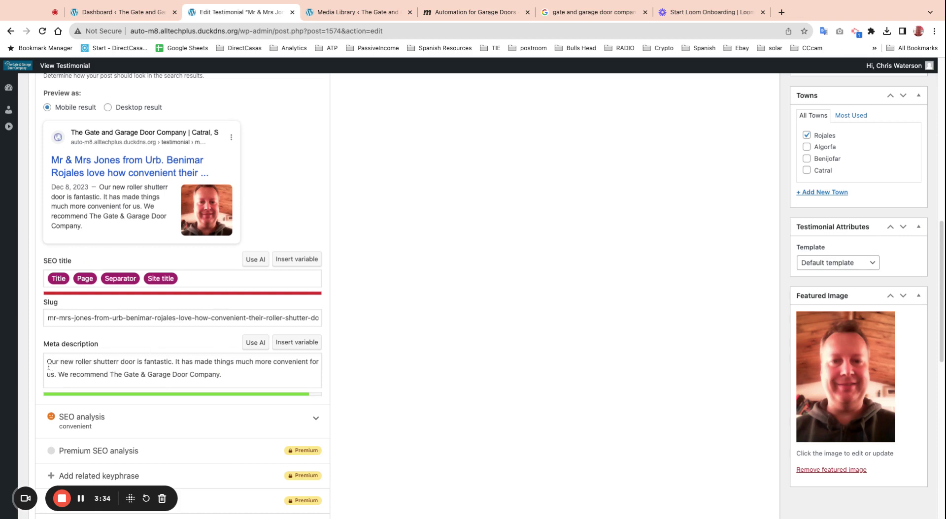
Correct the 'shutterr' typo to 'shutter' in the meta description.
{"action": "left_click", "coordinate": [114, 363]}
{"action": "type", "text": "r"}
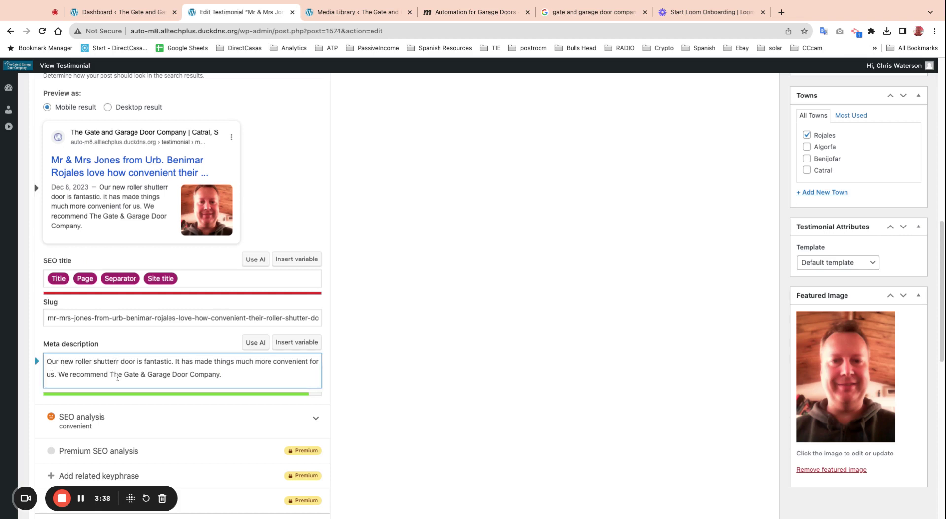
{"action": "key", "text": "BackSpace"}
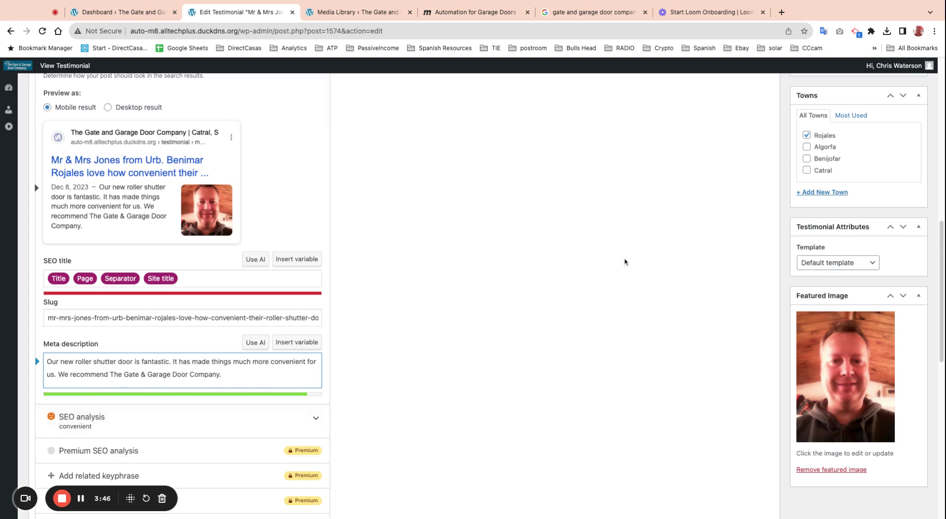
{"action": "scroll", "coordinate": [637, 261], "scroll_direction": "up", "scroll_amount": 10}
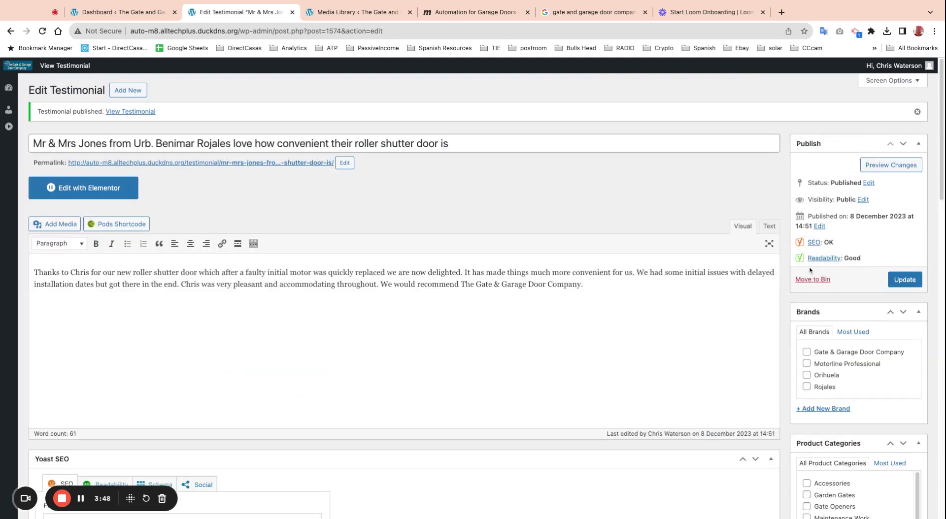
{"action": "scroll", "coordinate": [571, 356], "scroll_direction": "down", "scroll_amount": 2}
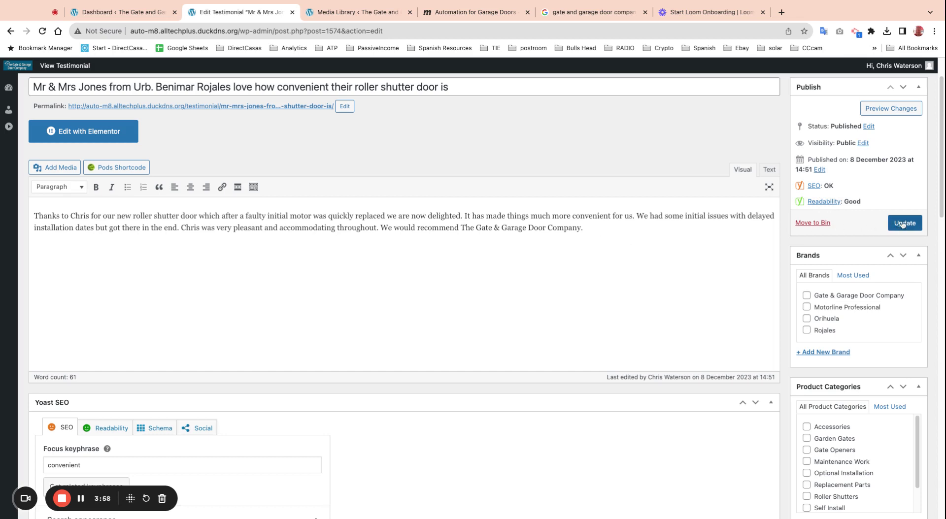
Save the published testimonial's latest changes with Update.
{"action": "left_click", "coordinate": [902, 224]}
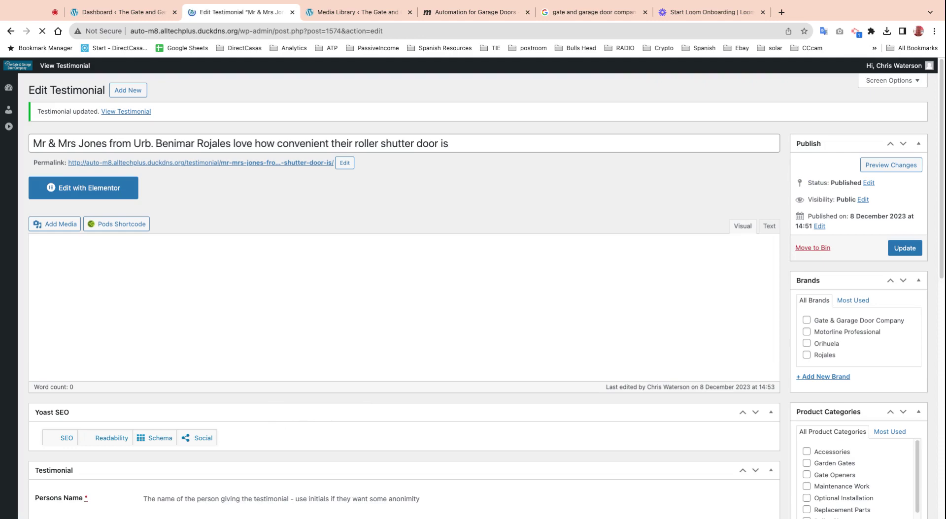
{"action": "scroll", "coordinate": [473, 296], "scroll_direction": "down", "scroll_amount": 3}
{"action": "scroll", "coordinate": [473, 296], "scroll_direction": "down", "scroll_amount": 2}
{"action": "scroll", "coordinate": [473, 295], "scroll_direction": "down", "scroll_amount": 2}
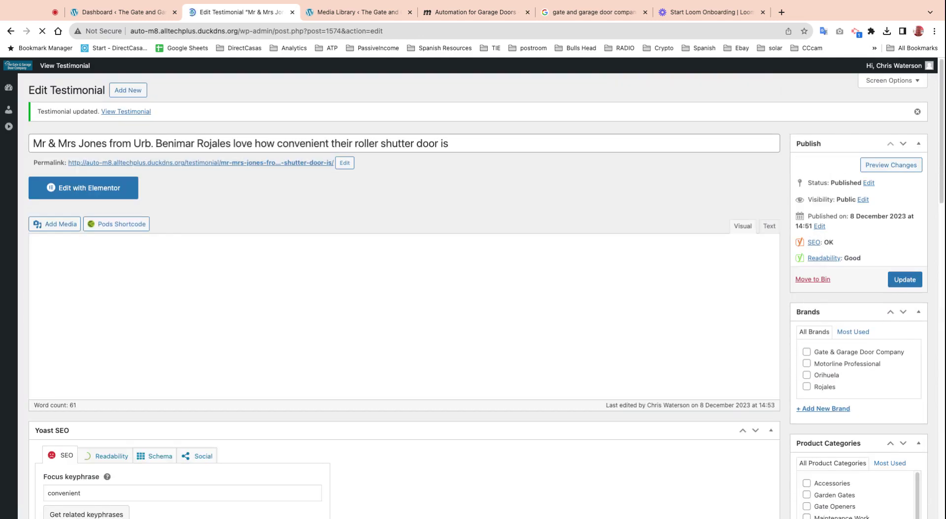
{"action": "scroll", "coordinate": [473, 296], "scroll_direction": "down", "scroll_amount": 3}
{"action": "scroll", "coordinate": [473, 296], "scroll_direction": "down", "scroll_amount": 2}
{"action": "scroll", "coordinate": [473, 296], "scroll_direction": "down", "scroll_amount": 4}
{"action": "scroll", "coordinate": [473, 296], "scroll_direction": "down", "scroll_amount": 4}
{"action": "scroll", "coordinate": [473, 295], "scroll_direction": "down", "scroll_amount": 2}
{"action": "scroll", "coordinate": [473, 296], "scroll_direction": "down", "scroll_amount": 3}
{"action": "scroll", "coordinate": [473, 296], "scroll_direction": "down", "scroll_amount": 1}
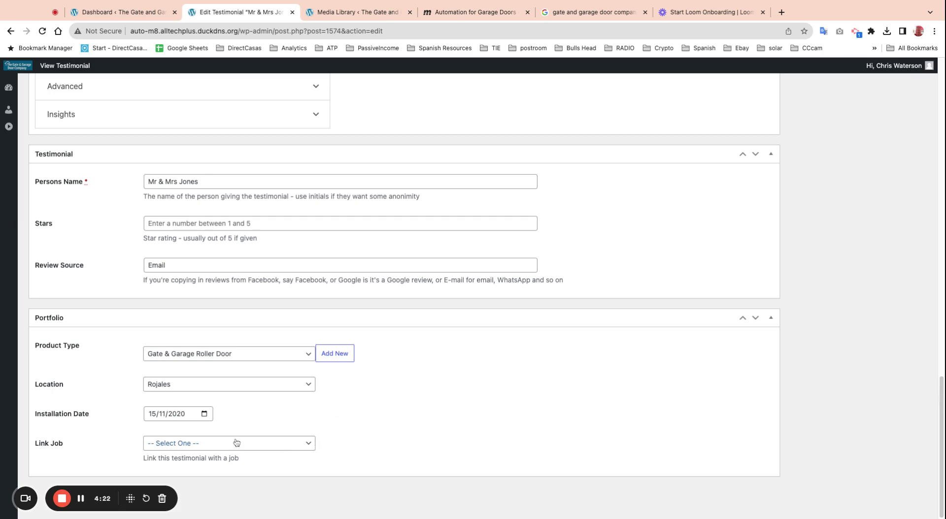
Link the Urb. Benimar roller shutter door job and update the testimonial.
{"action": "left_click", "coordinate": [310, 447]}
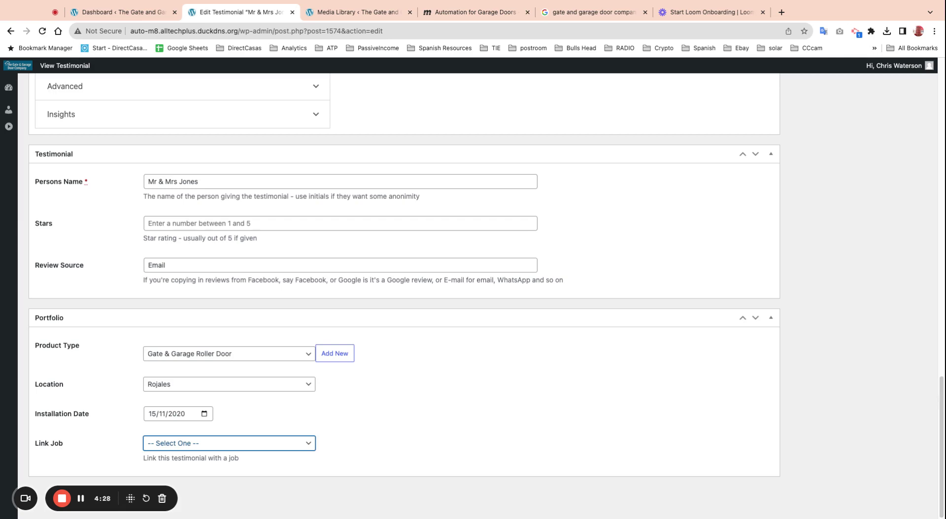
{"action": "key", "text": "Down"}
{"action": "scroll", "coordinate": [645, 345], "scroll_direction": "up", "scroll_amount": 3}
{"action": "scroll", "coordinate": [645, 346], "scroll_direction": "up", "scroll_amount": 5}
{"action": "scroll", "coordinate": [645, 345], "scroll_direction": "up", "scroll_amount": 5}
{"action": "scroll", "coordinate": [648, 345], "scroll_direction": "up", "scroll_amount": 2}
{"action": "scroll", "coordinate": [650, 345], "scroll_direction": "up", "scroll_amount": 2}
{"action": "left_click", "coordinate": [898, 280]}
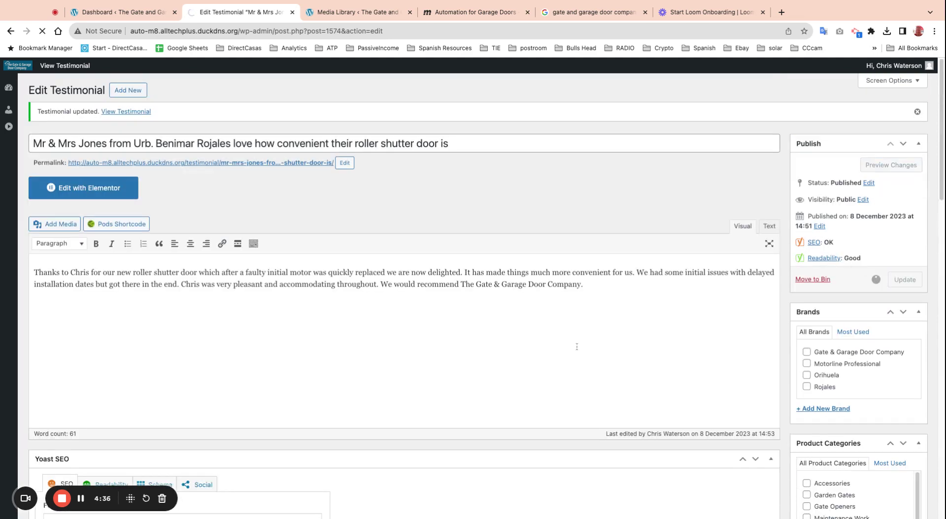